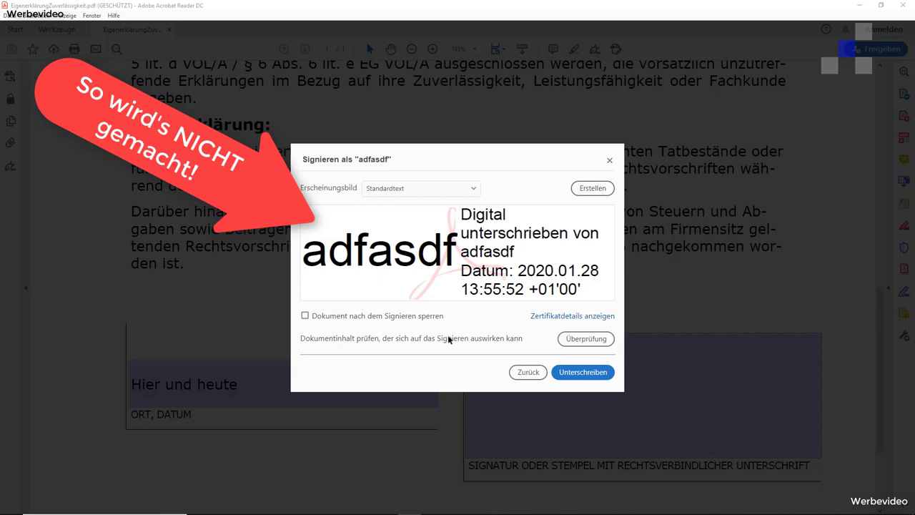
# Back out of the digital signing dialog without signing the PDF.
pyautogui.click(513, 373)
pyautogui.click(544, 363)
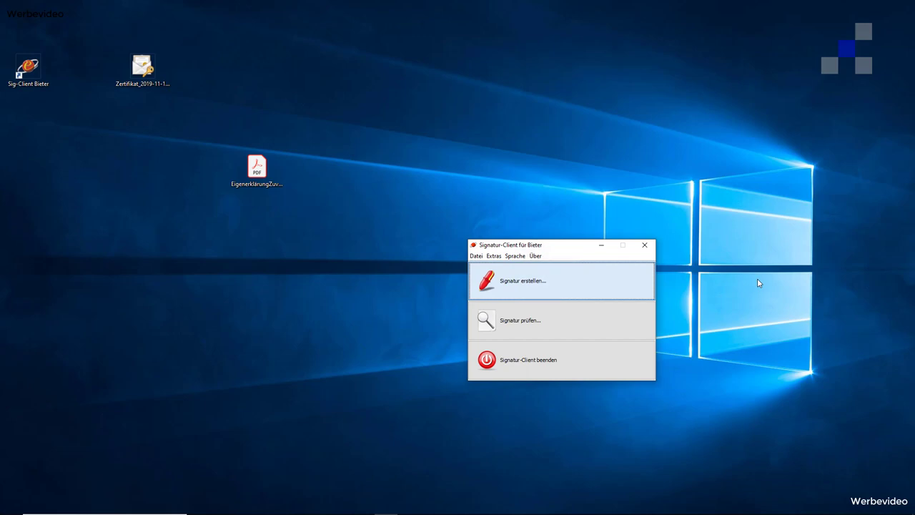
# In Signatur-Client für Bieter, start a new signature for EigenerklärungZuverlässigkeit.pdf from the Desktop, keeping the proposed save location.
pyautogui.press('Return')
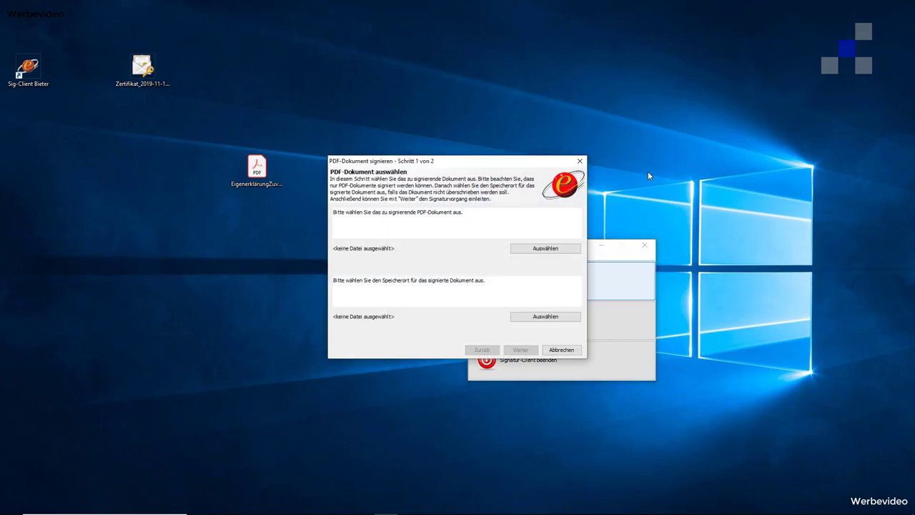
pyautogui.click(539, 249)
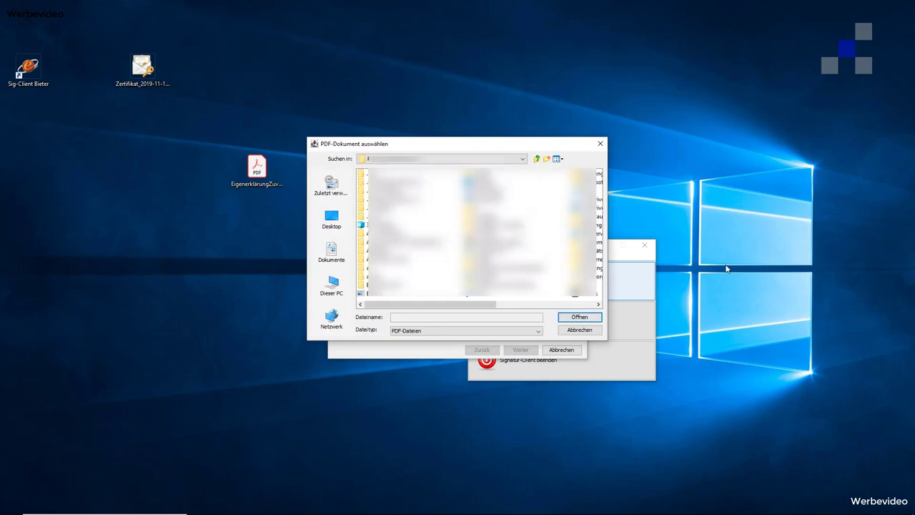
pyautogui.click(323, 223)
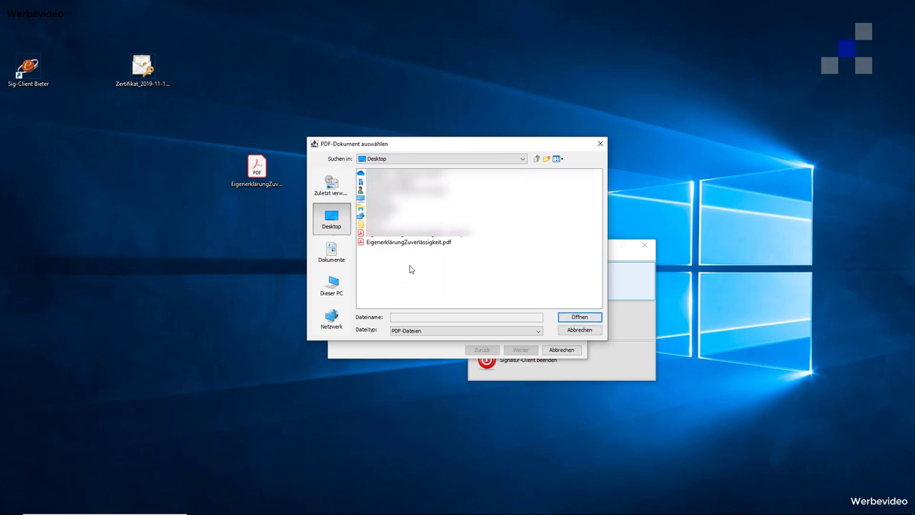
pyautogui.click(395, 243)
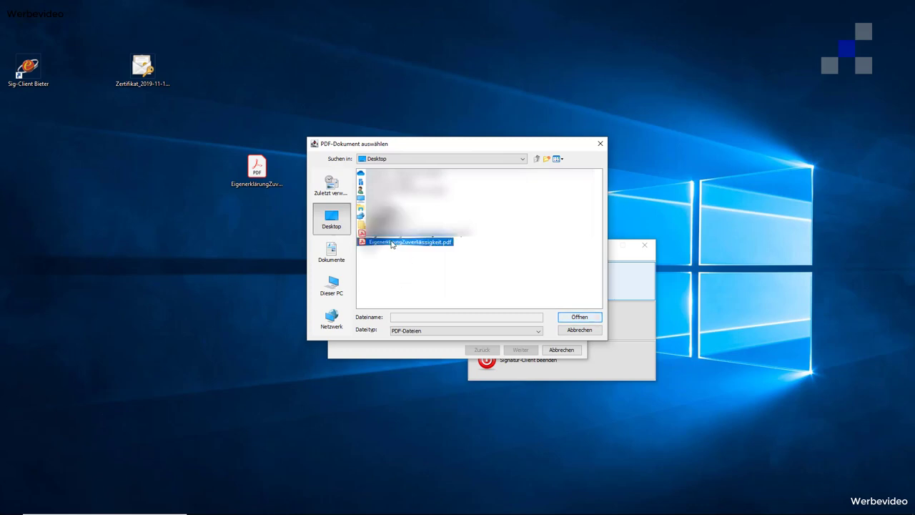
pyautogui.click(579, 318)
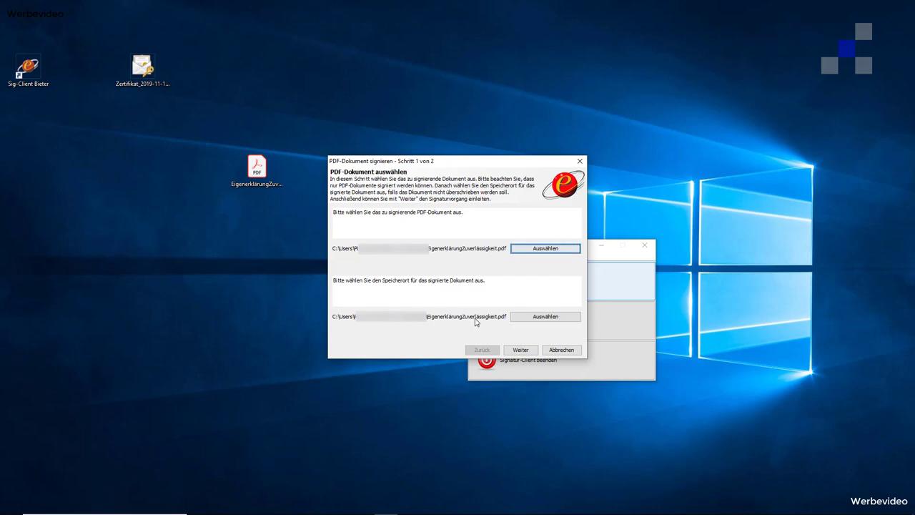
pyautogui.click(518, 353)
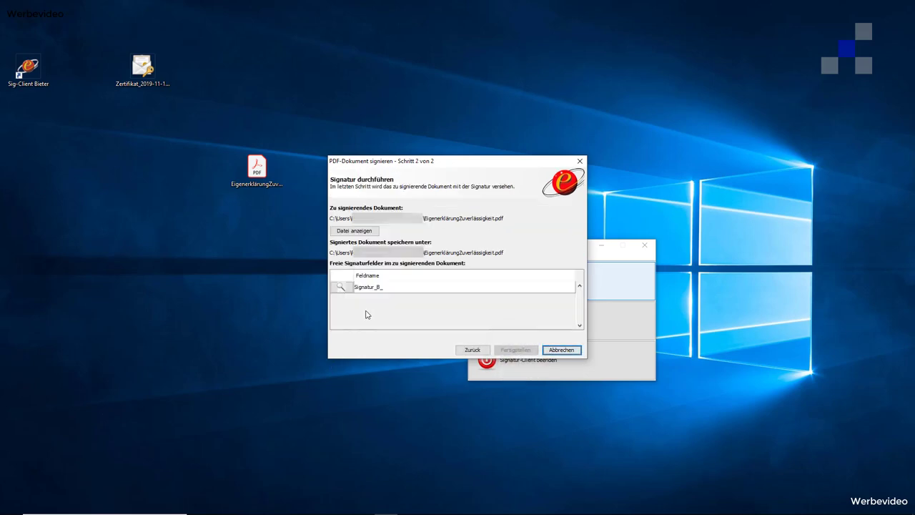
# Review the chosen document and start signing it in the free signature field Signatur_B_.
pyautogui.click(366, 233)
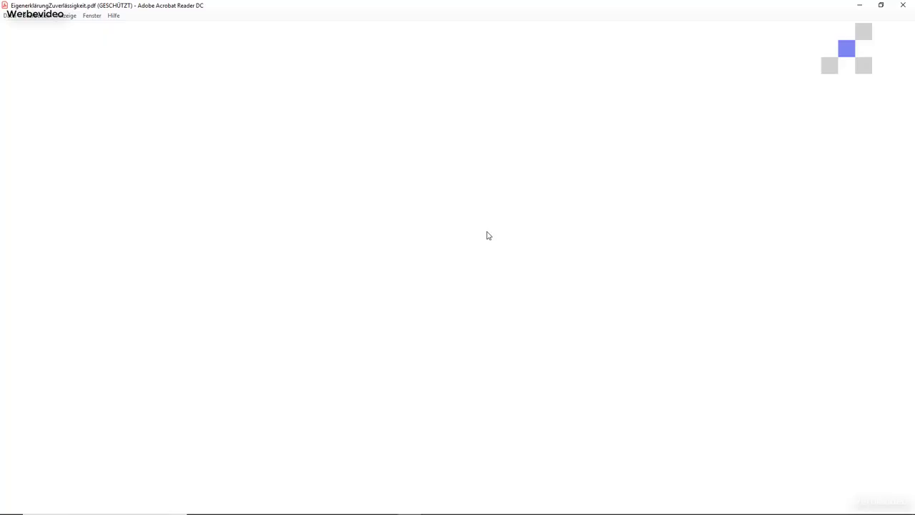
pyautogui.scroll(-3, 581, 329)
pyautogui.scroll(-3, 580, 329)
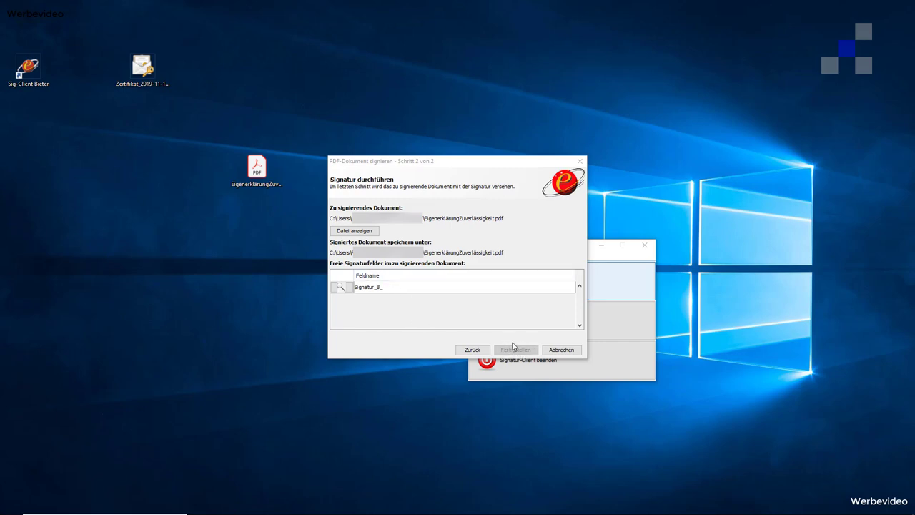
pyautogui.click(493, 289)
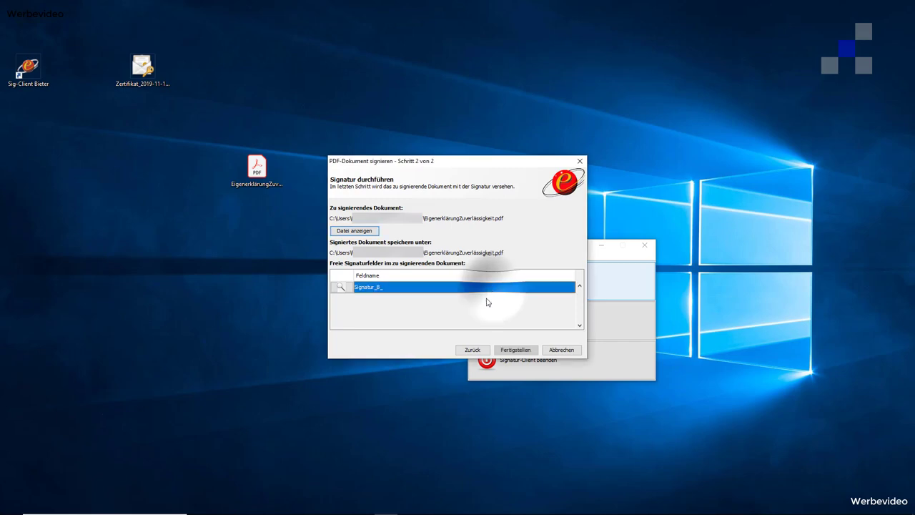
pyautogui.click(519, 351)
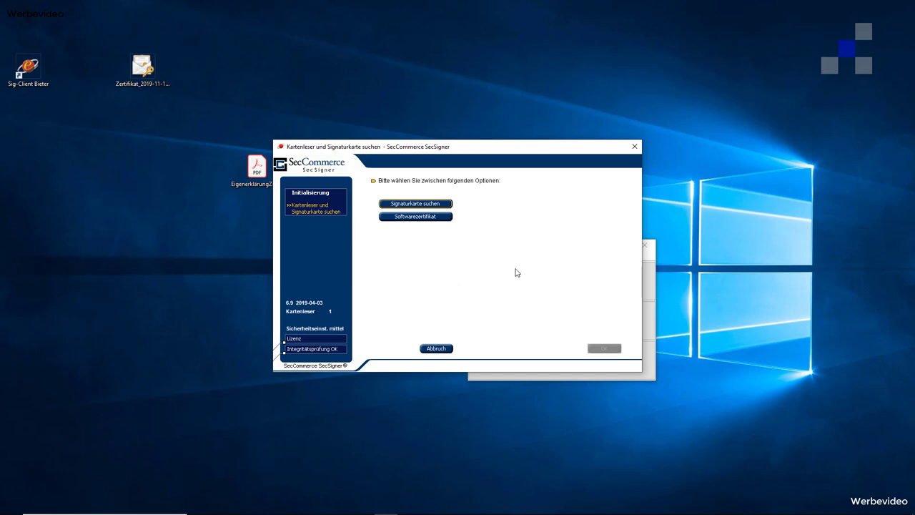
# Choose signing with a software certificate and load the key file Zertifikat_2019-11-12.p12 from the Desktop.
pyautogui.click(412, 218)
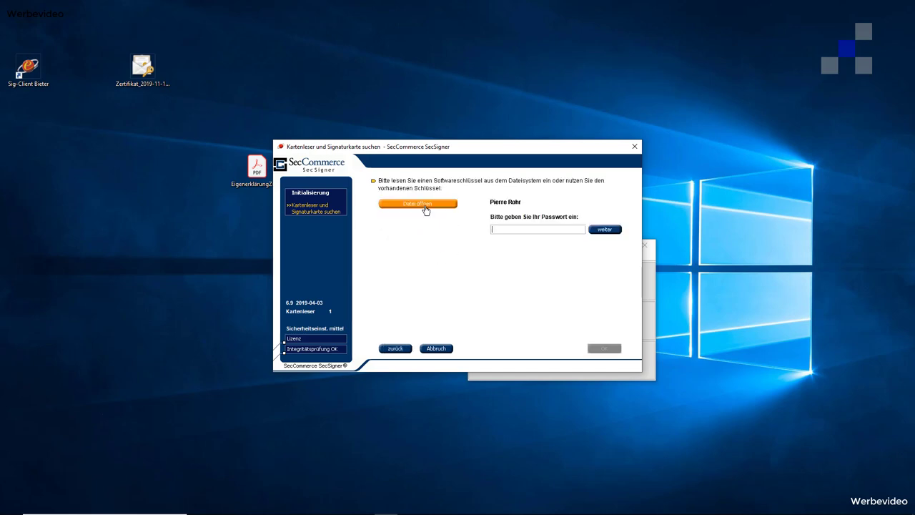
pyautogui.click(425, 206)
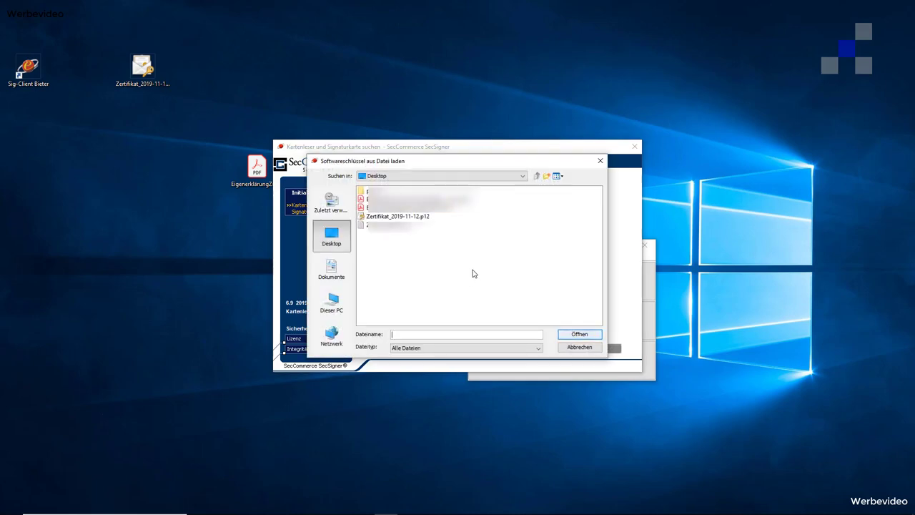
pyautogui.click(424, 216)
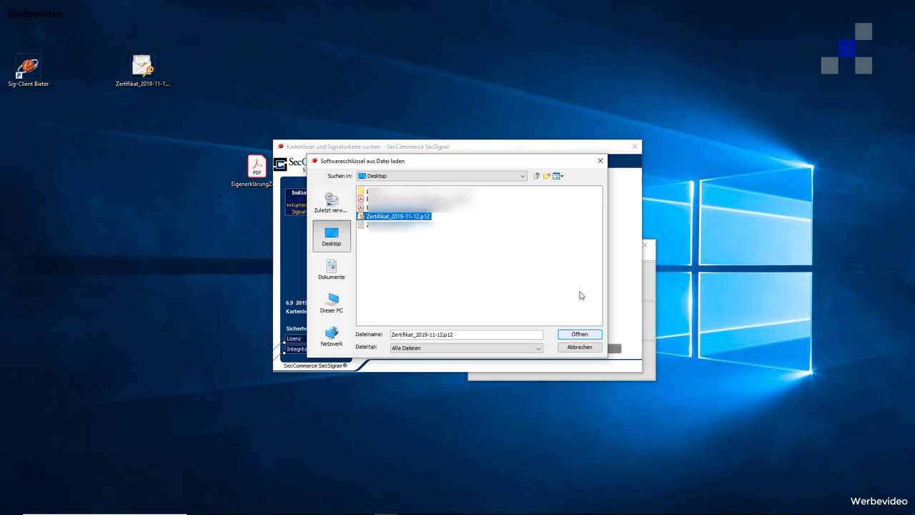
pyautogui.click(582, 336)
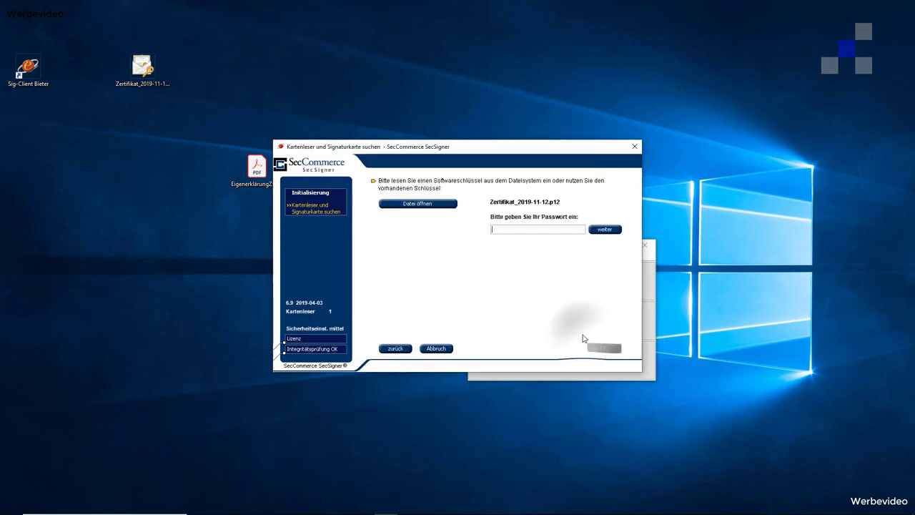
# Enter the certificate password and accept the loaded certificate for the signature.
pyautogui.click(510, 228)
pyautogui.hotkey('ctrl', 'v')
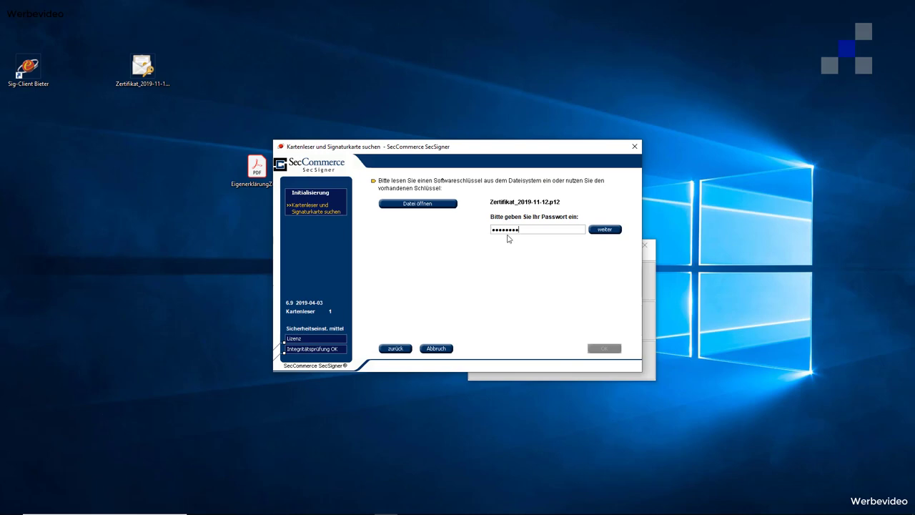
pyautogui.click(605, 231)
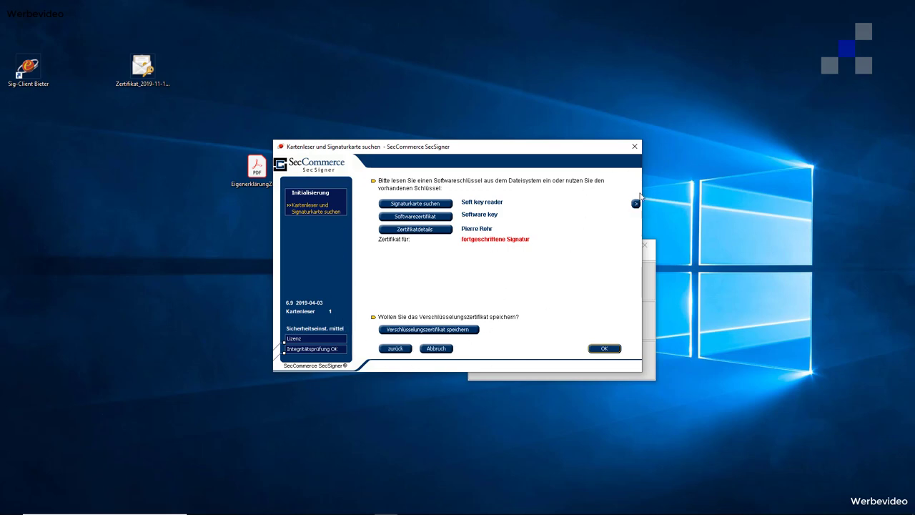
pyautogui.click(604, 350)
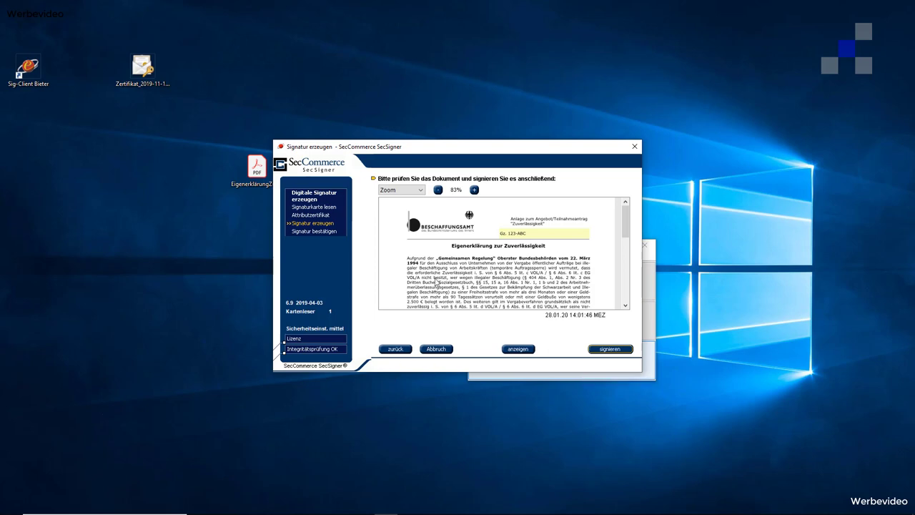
# Sign the previewed document and confirm the signed version after checking its signature field.
pyautogui.moveTo(623, 222)
pyautogui.mouseDown()
pyautogui.moveTo(625, 293)
pyautogui.moveTo(626, 212)
pyautogui.mouseUp()
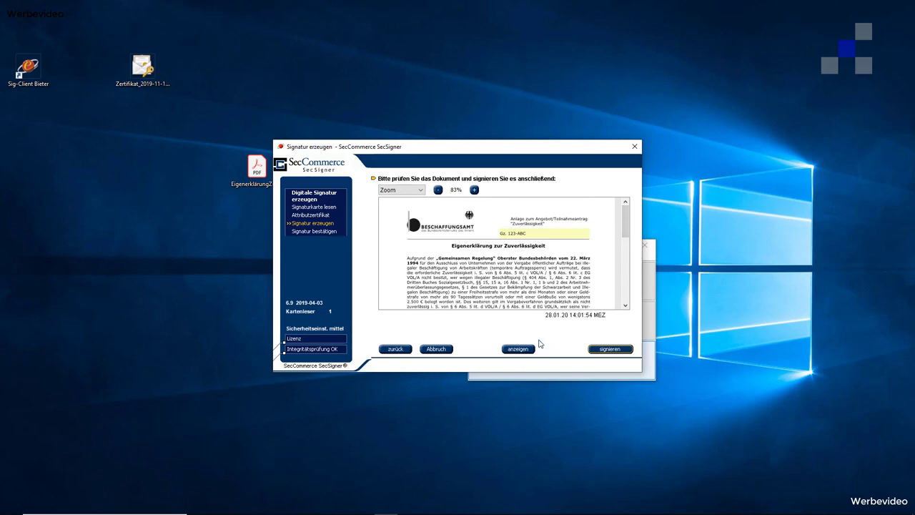
pyautogui.click(612, 350)
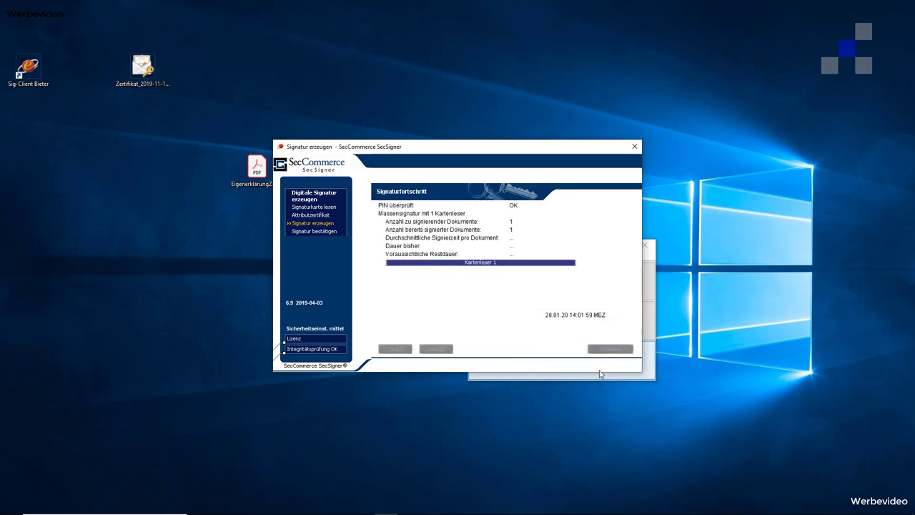
pyautogui.moveTo(624, 224); pyautogui.dragTo(627, 293)
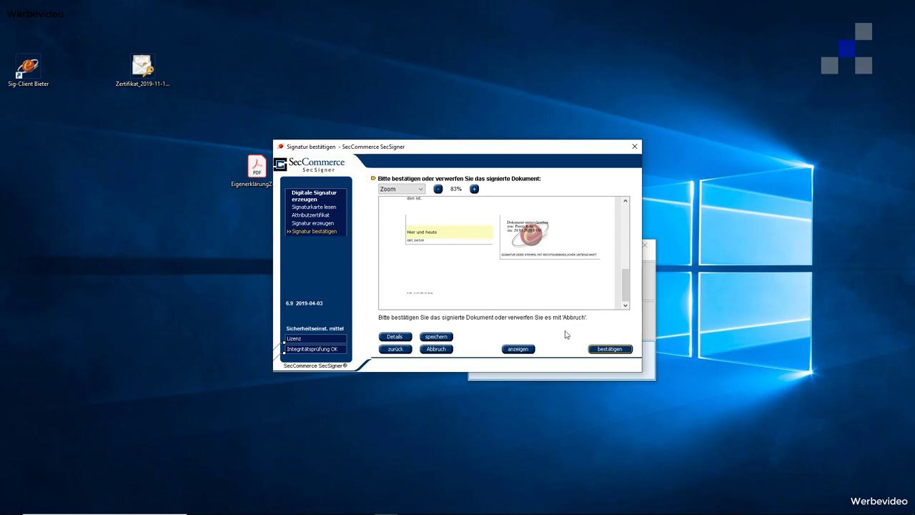
pyautogui.click(611, 350)
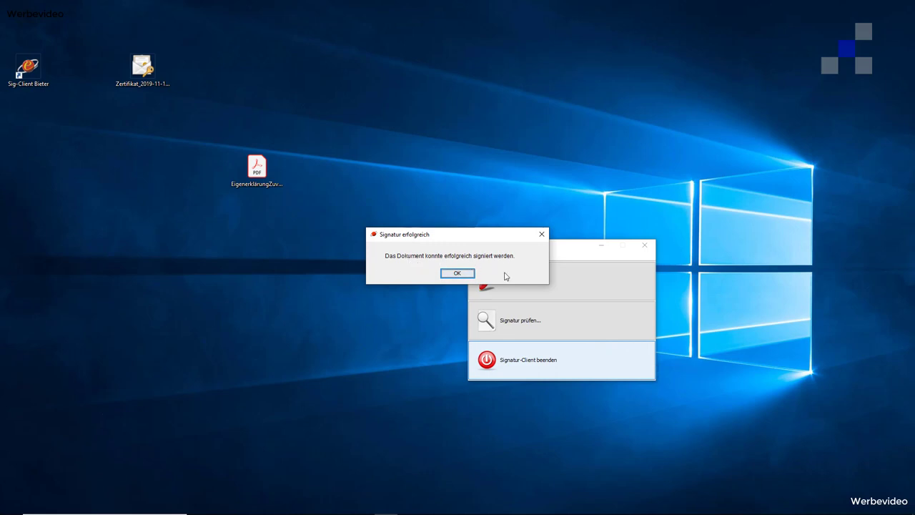
pyautogui.click(459, 274)
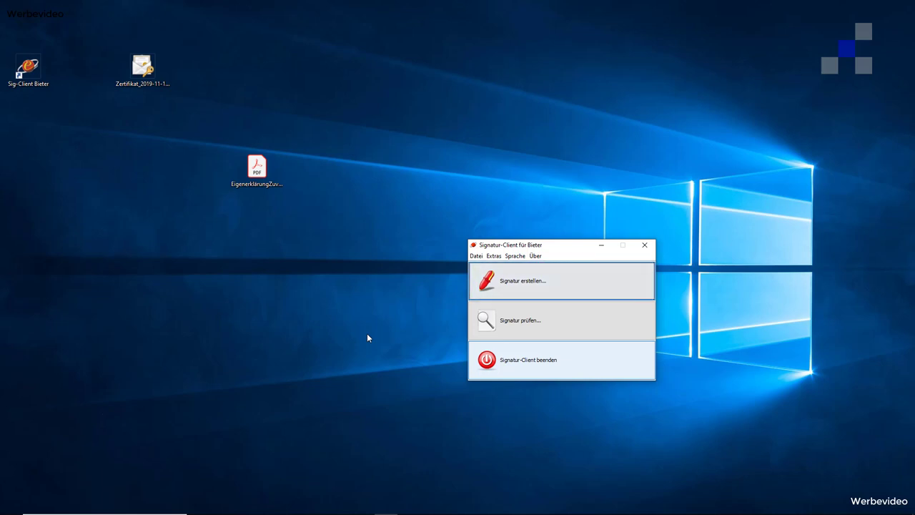
# Open the signed EigenerklärungZuverlässigkeit.pdf in Adobe Acrobat Reader, inspect the signature at the document's end, and close it.
pyautogui.click(257, 167)
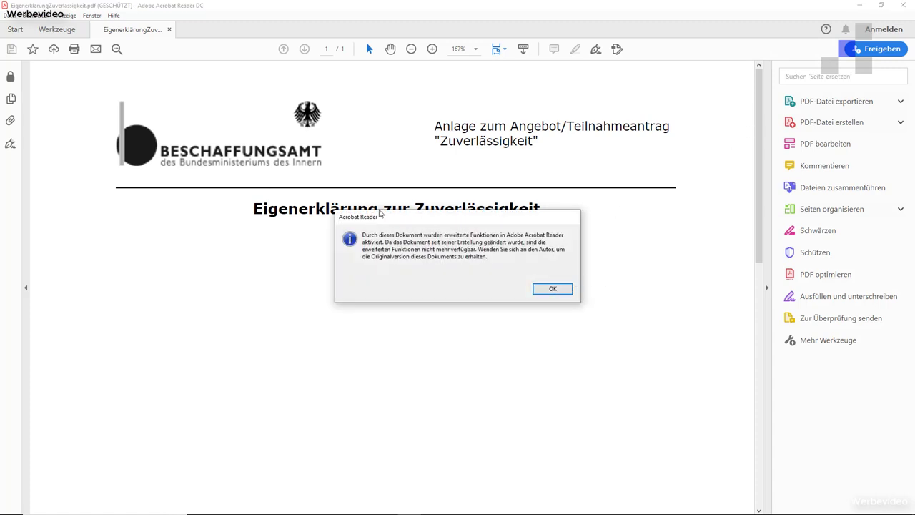
pyautogui.click(550, 289)
pyautogui.click(554, 290)
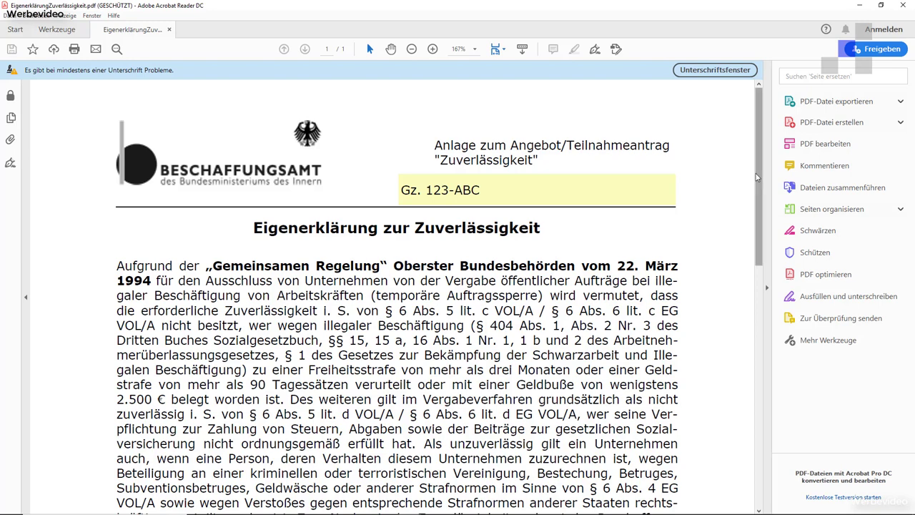
pyautogui.moveTo(758, 153); pyautogui.dragTo(771, 397)
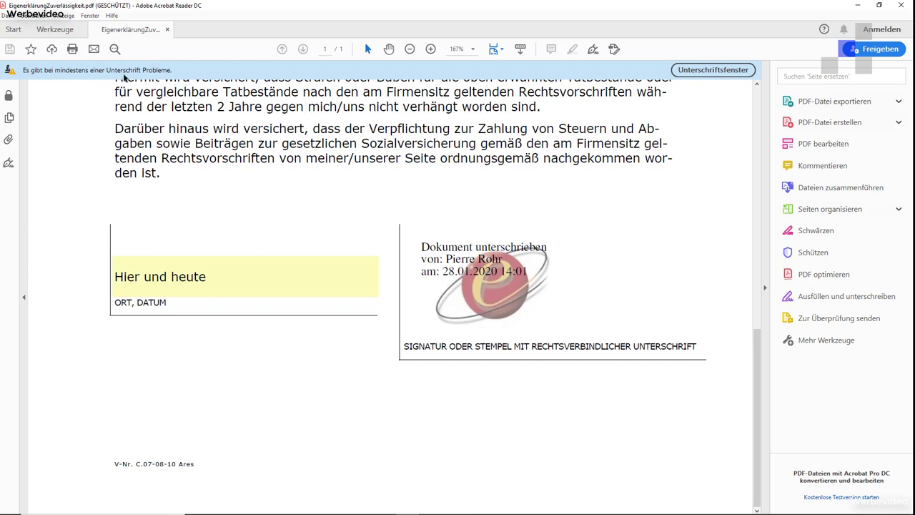
pyautogui.click(905, 7)
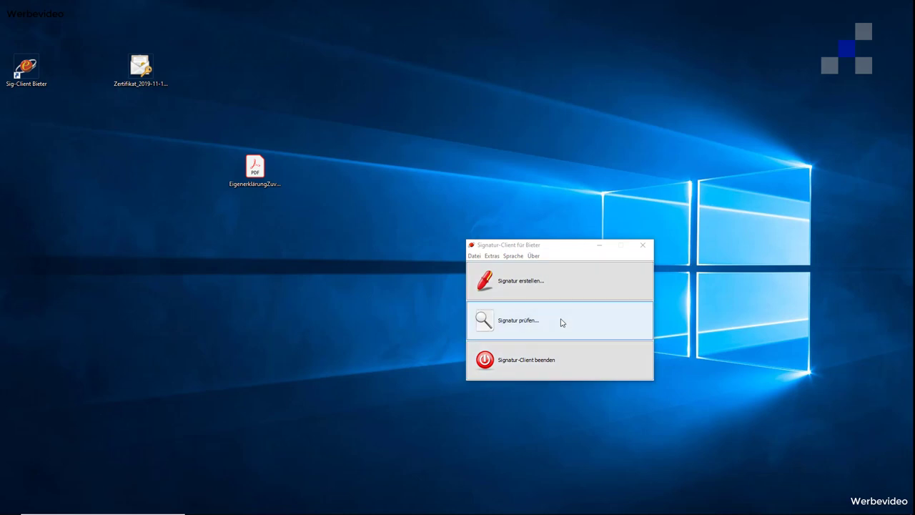
# Run a signature check in Signatur-Client für Bieter on EigenerklärungZuverlässigkeit.pdf from the Desktop.
pyautogui.click(562, 322)
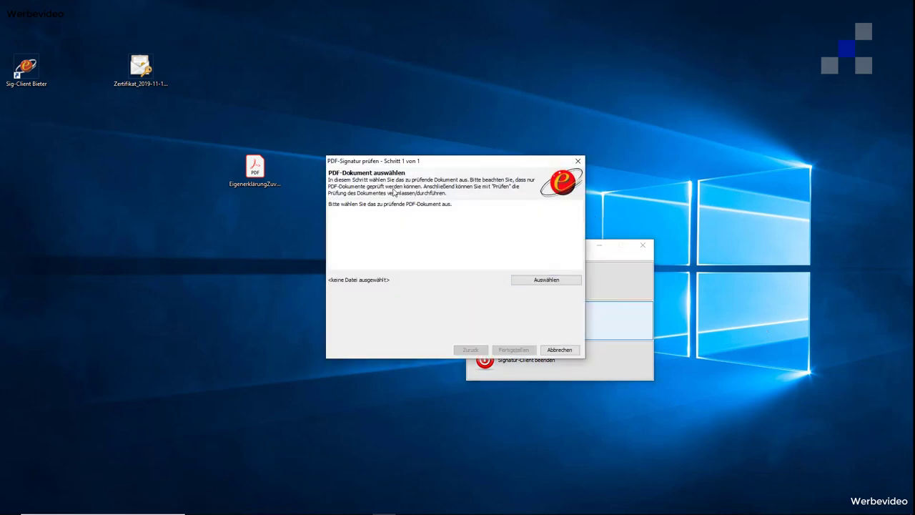
pyautogui.click(548, 278)
pyautogui.click(330, 248)
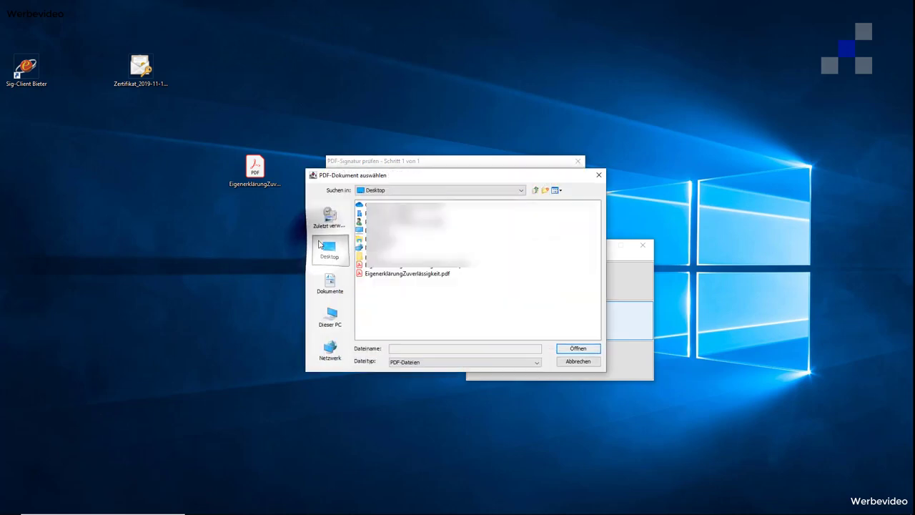
pyautogui.click(380, 275)
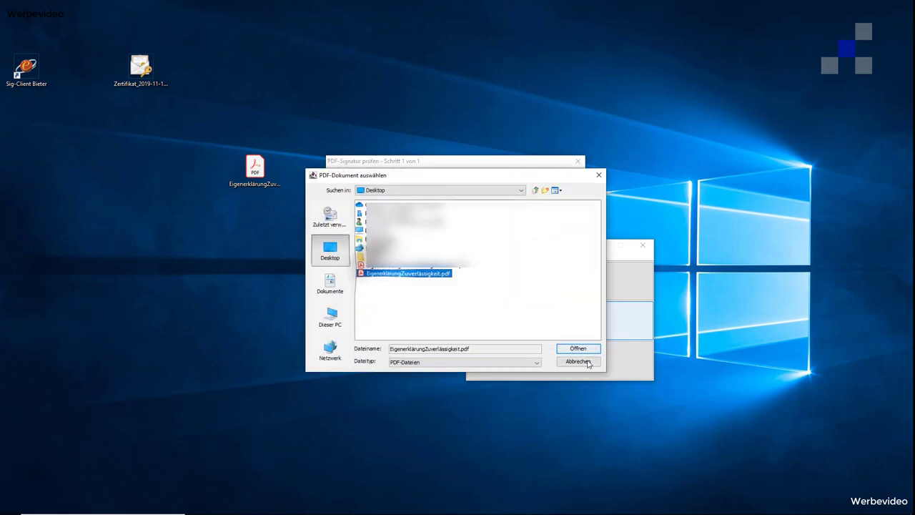
pyautogui.click(581, 349)
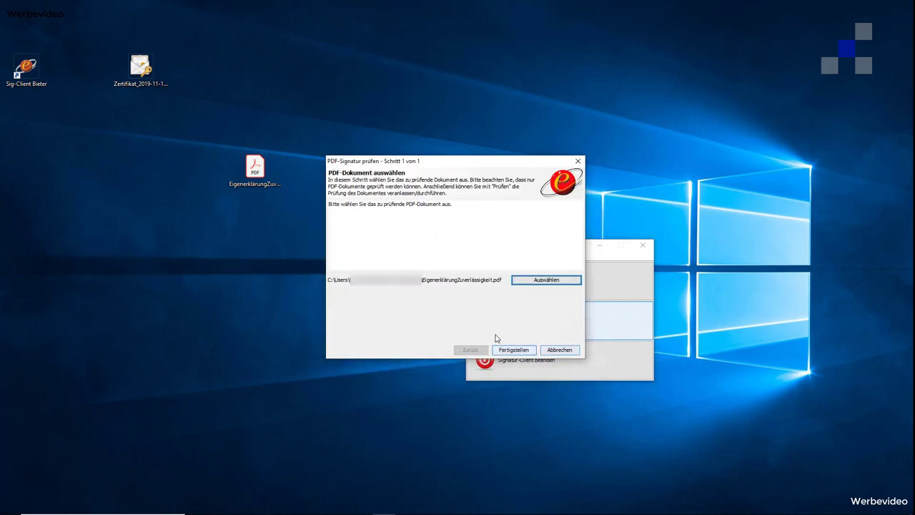
pyautogui.click(512, 351)
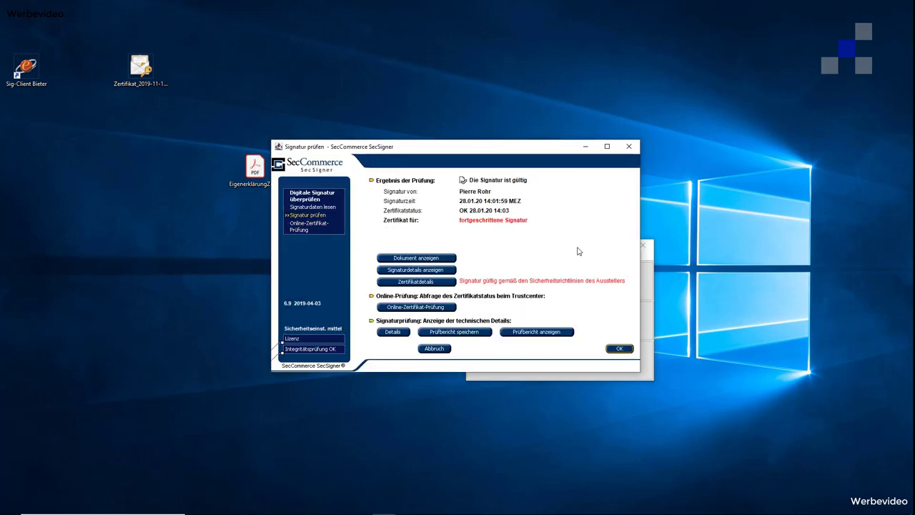
# Run the online certificate check for the signature and return to the verification results.
pyautogui.click(443, 307)
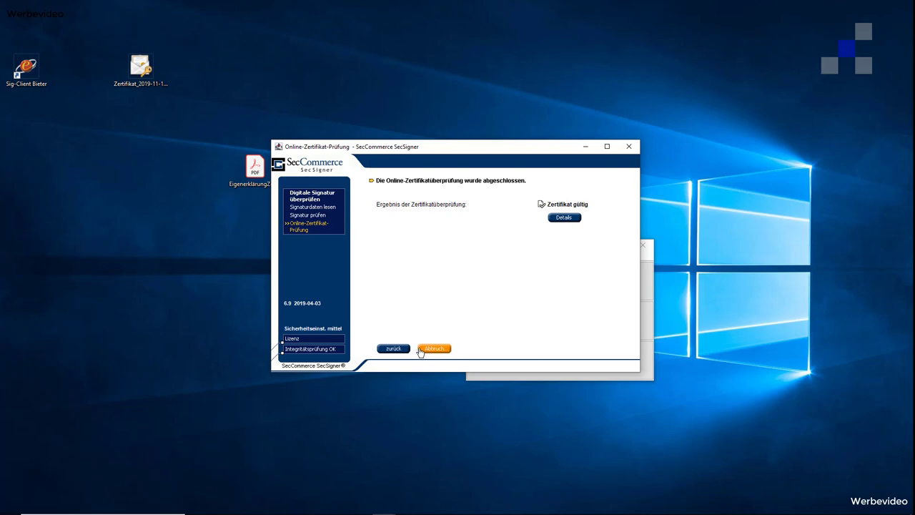
pyautogui.click(393, 349)
pyautogui.click(393, 348)
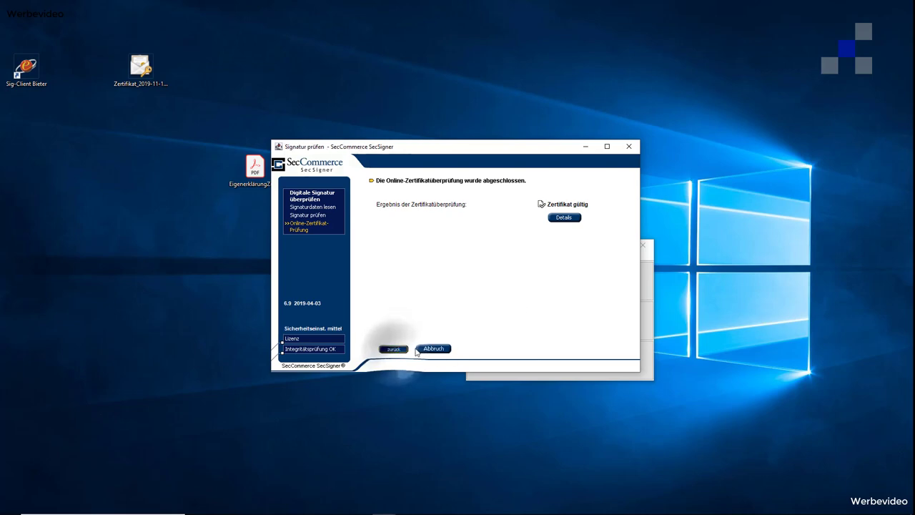